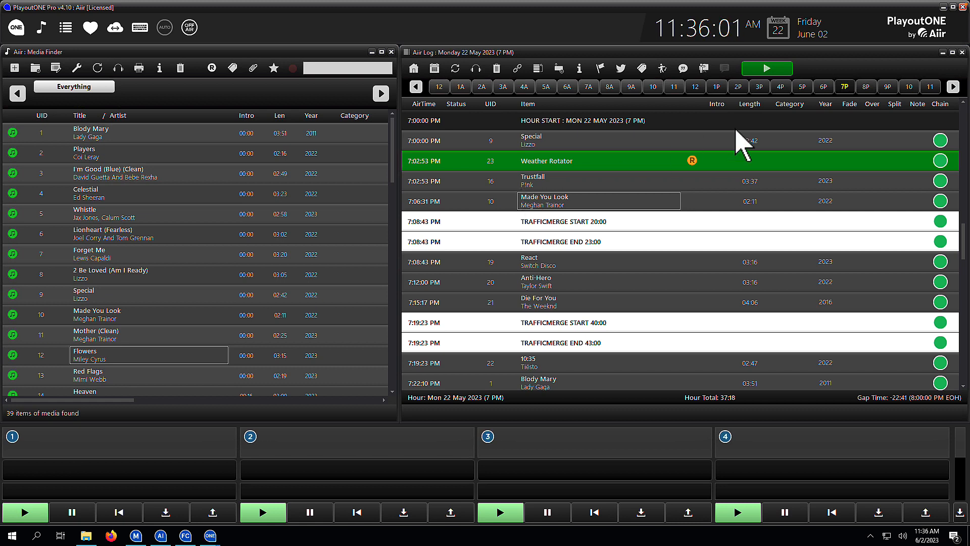
Step: Open the Mixdown tool from the first song of the 8 PM hour in the Monday 22 May log
left_click(865, 88)
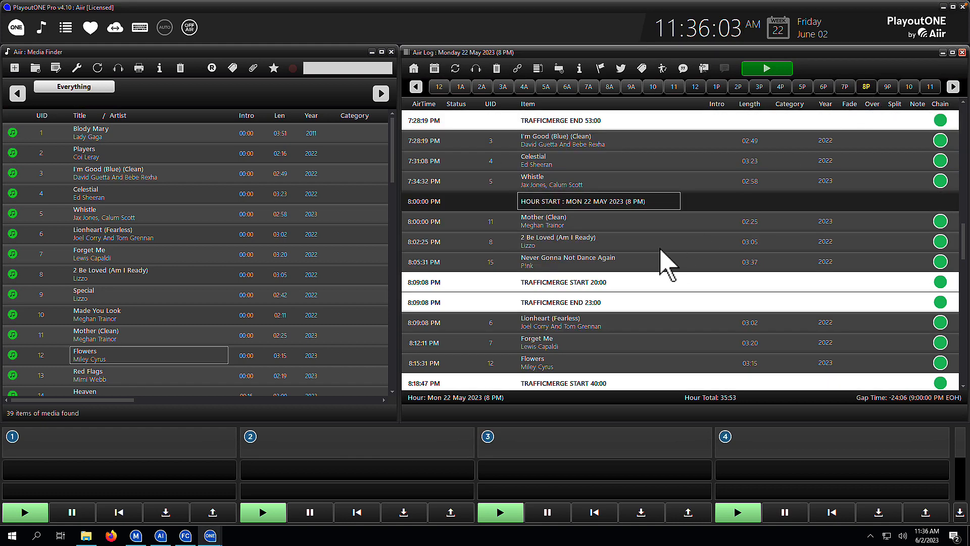
right_click(601, 221)
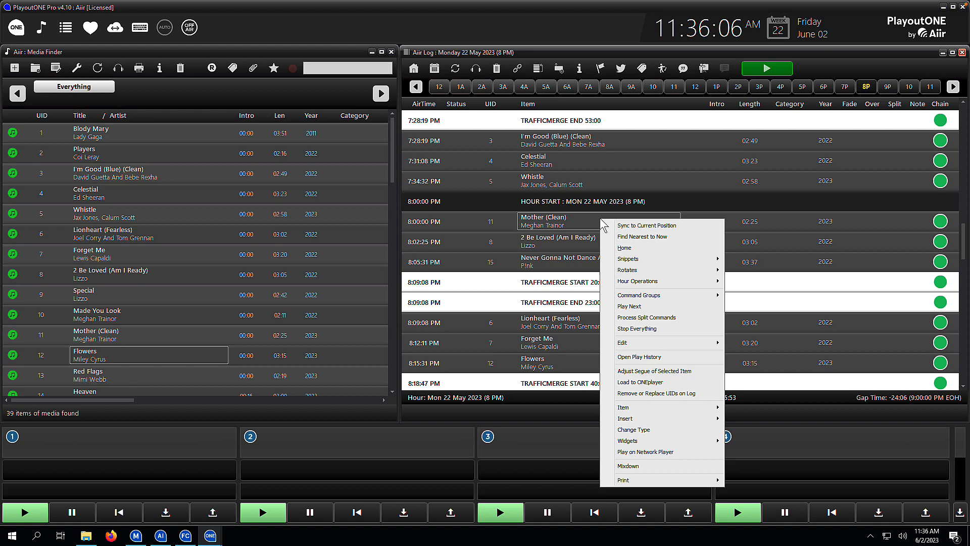
left_click(645, 470)
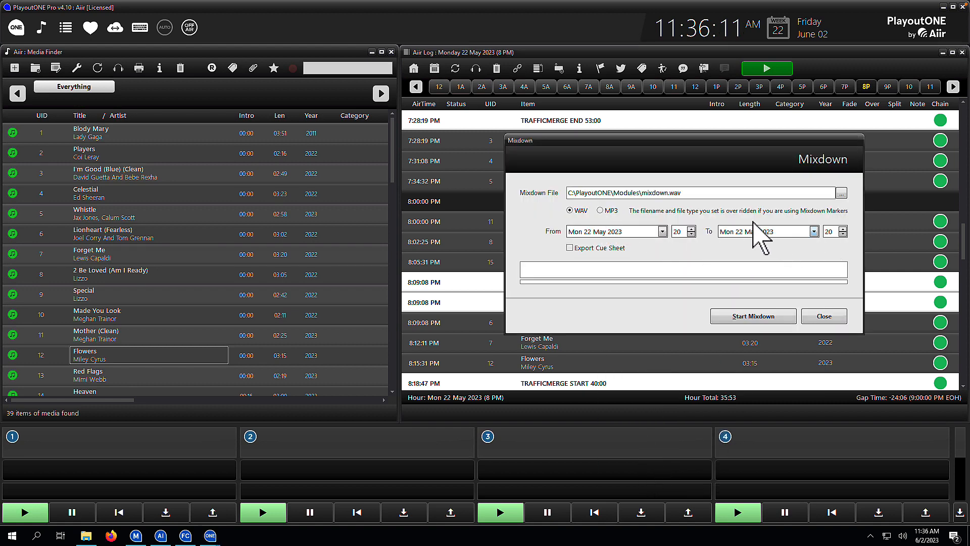
Step: Set the mixdown output to a WAV file named Maintenance 8pm Mixdown on the Desktop
left_click(842, 193)
left_click(528, 219)
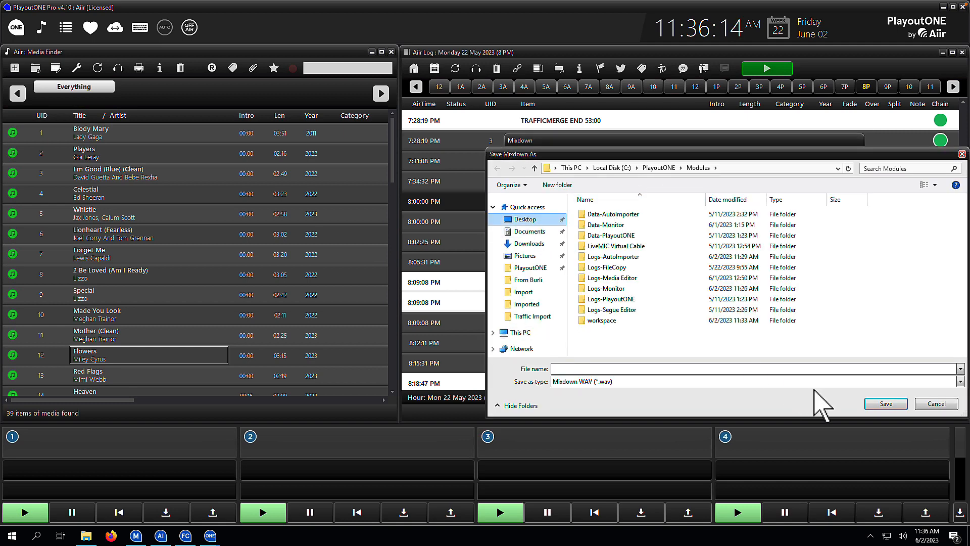
left_click(753, 369)
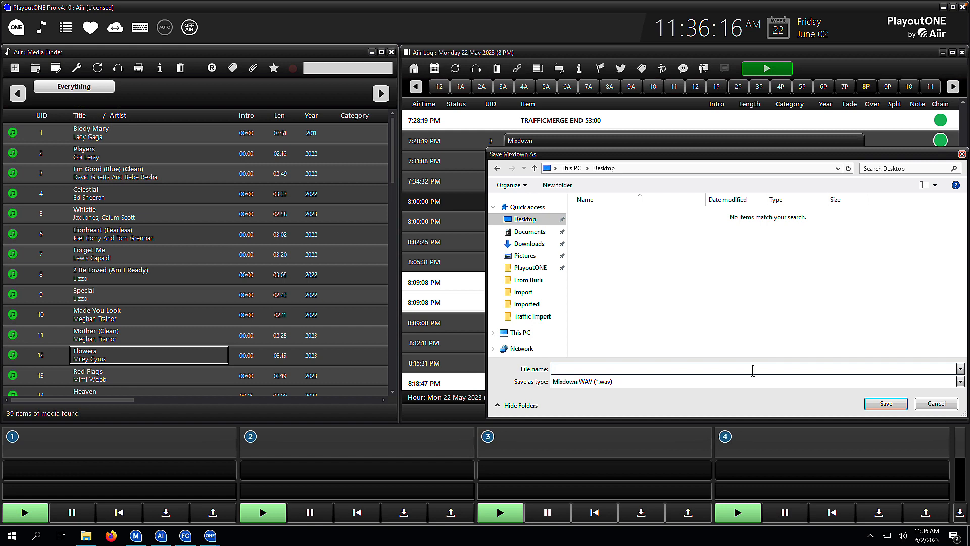
type("Maintenance 8pm Mix")
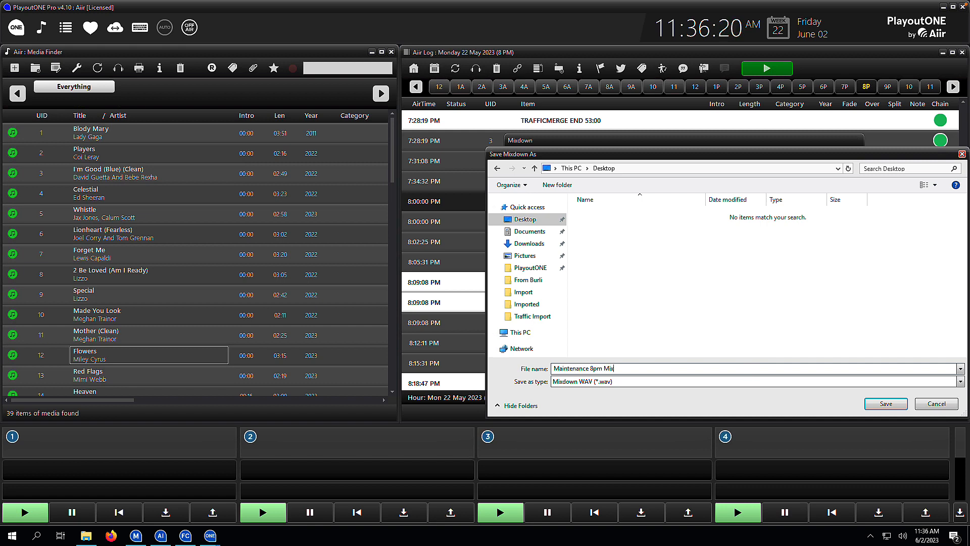
type("down")
left_click(894, 405)
Step: Run the mixdown of the 8 PM hour and close the Mixdown dialog when it finishes
left_click(772, 321)
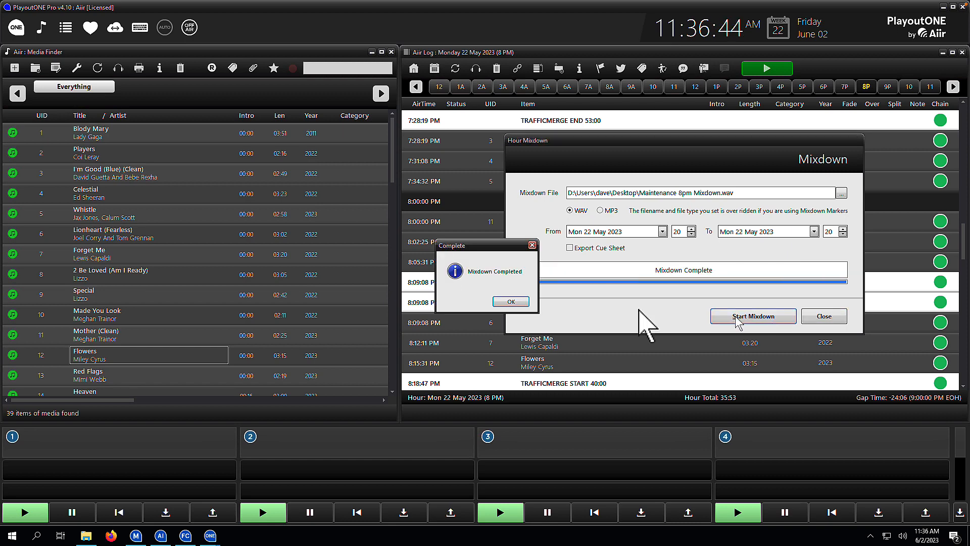
left_click(511, 301)
left_click(824, 316)
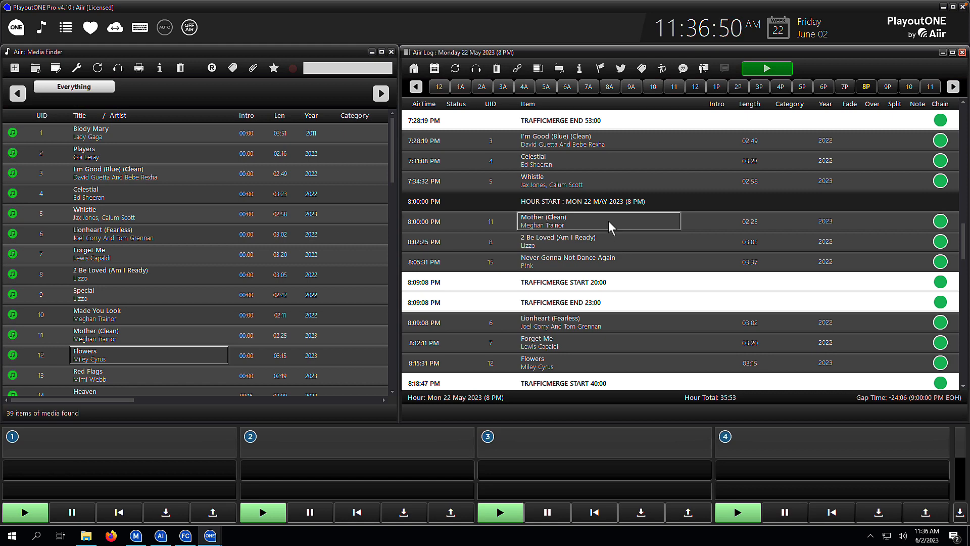
Step: Insert an Automation Off command before the first song, Mother (Clean), of the 8 PM hour
right_click(608, 220)
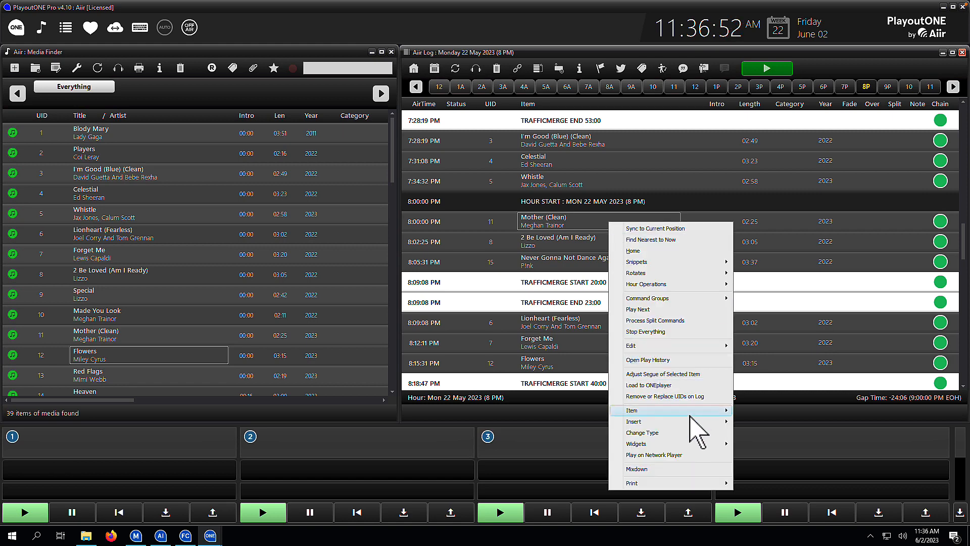
mouse_move(702, 422)
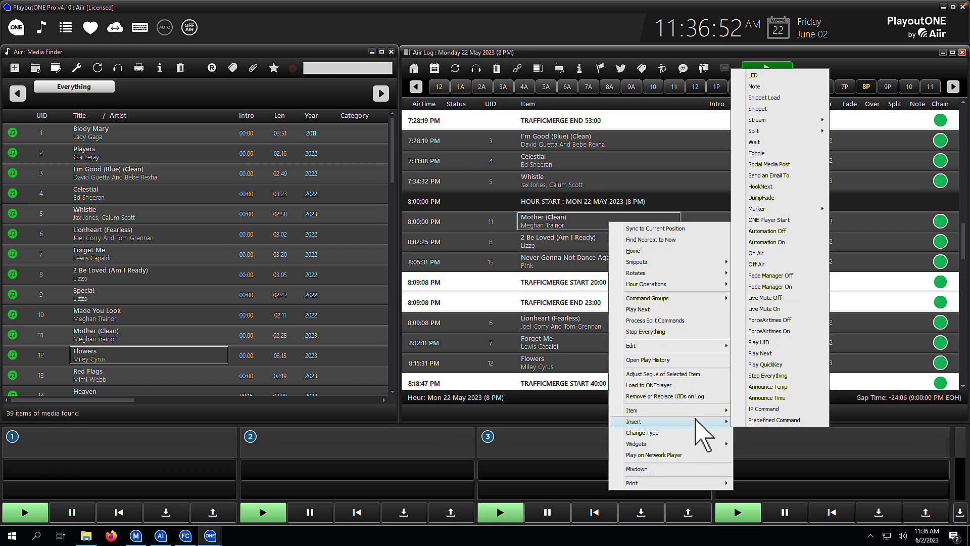
left_click(799, 232)
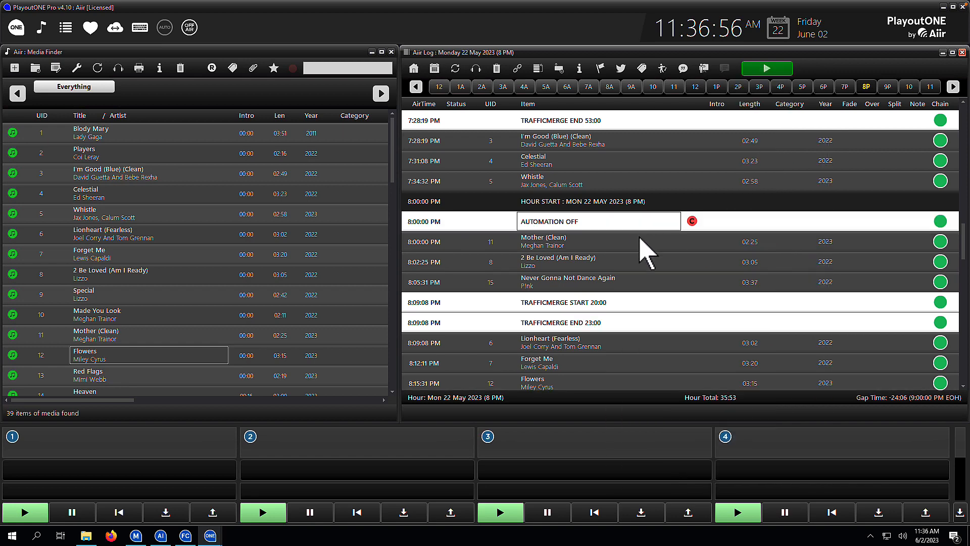
Step: Insert a ONE Player Start command between Automation Off and Mother (Clean), and set its chain status to stop
right_click(640, 236)
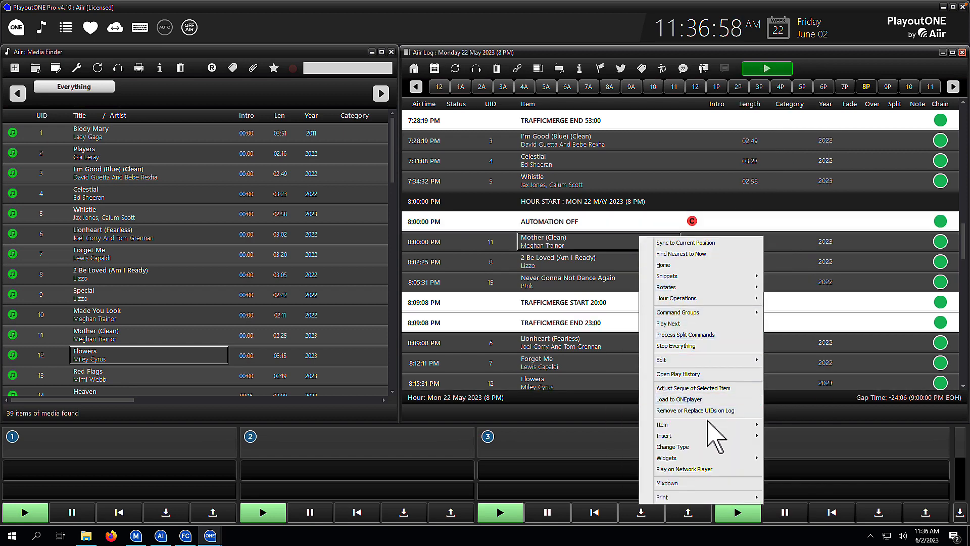
mouse_move(707, 436)
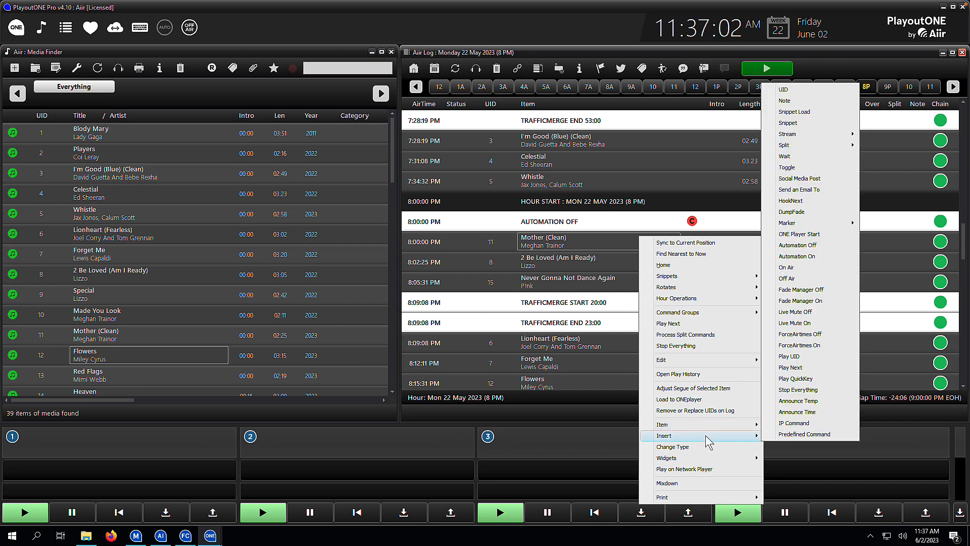
left_click(809, 234)
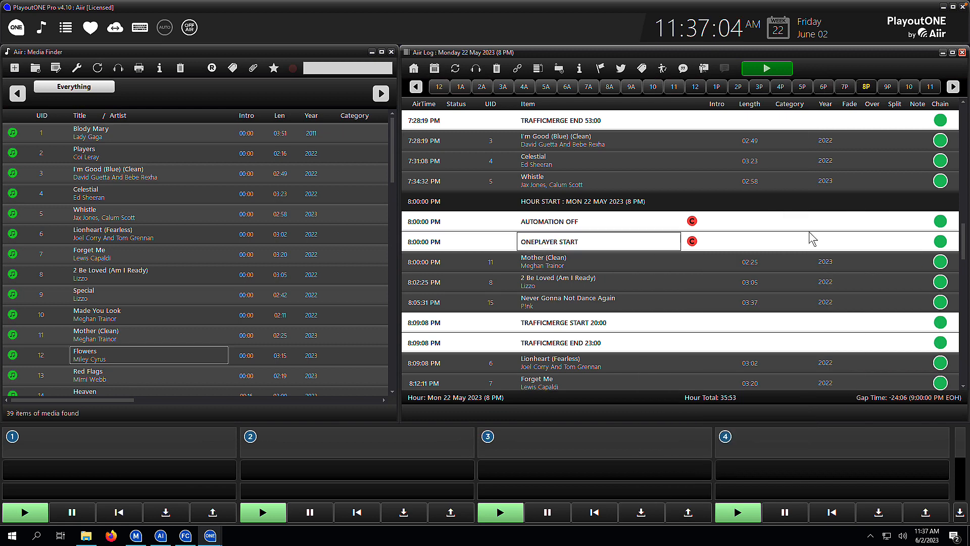
left_click(943, 244)
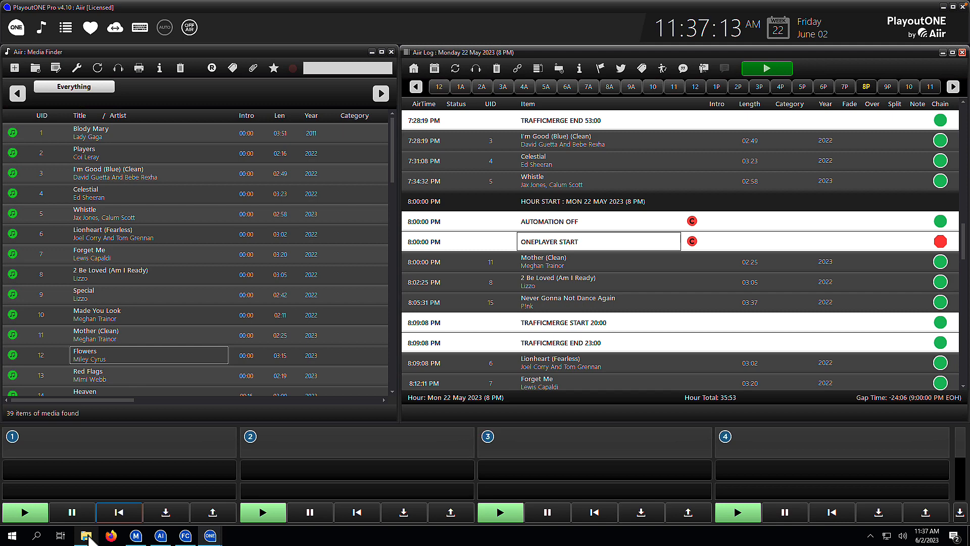
Step: Open the c:\PlayoutONE folder through the Windows Run dialog
right_click(12, 535)
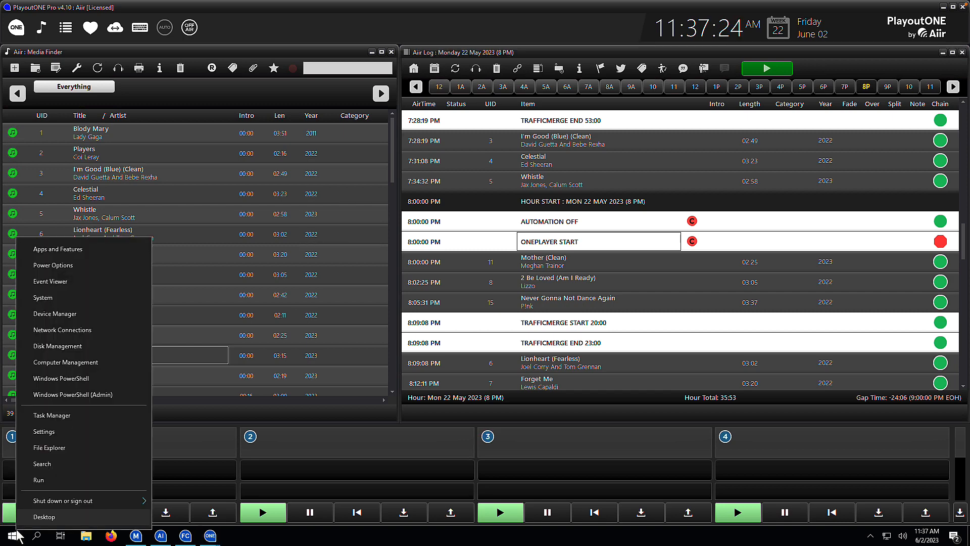
left_click(47, 484)
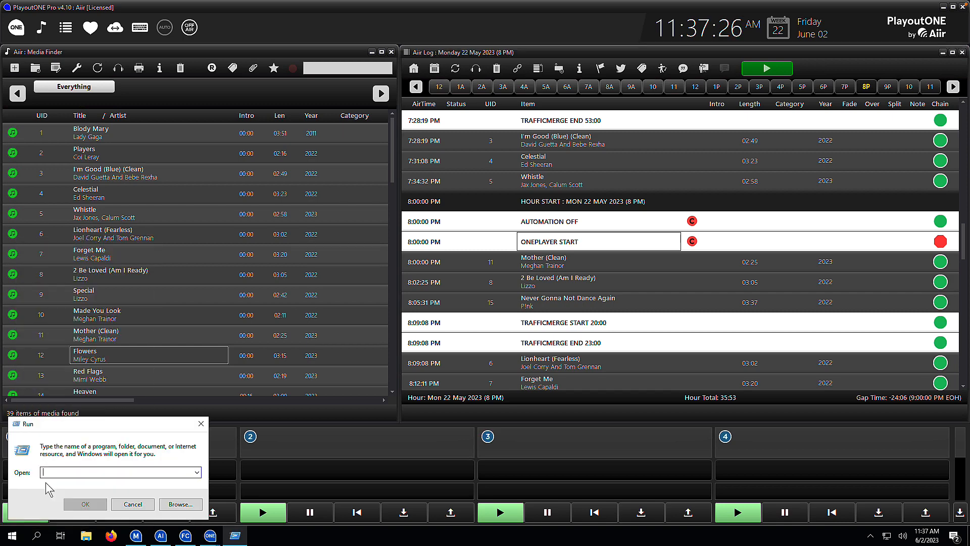
type("c:\\")
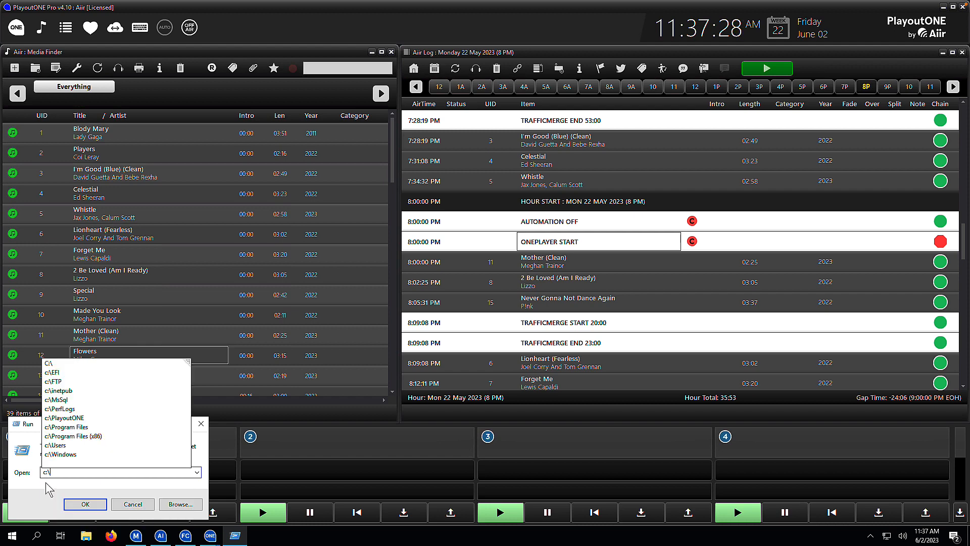
type("PlayoutONE")
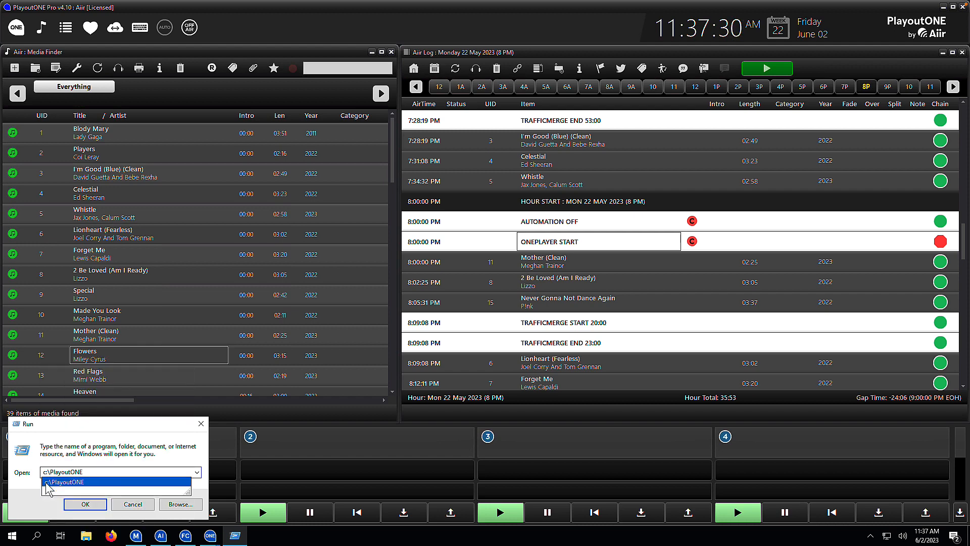
left_click(77, 504)
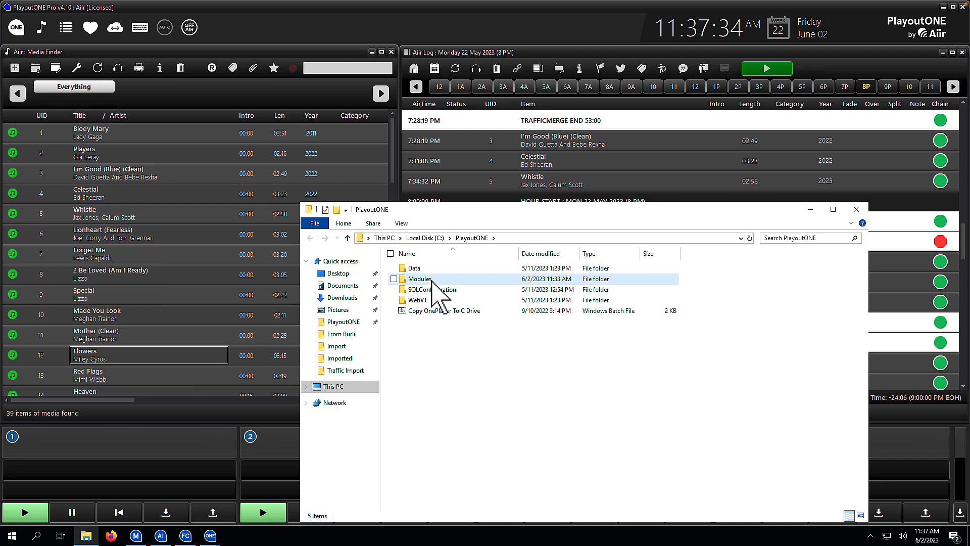
Step: Run the Copy OnePlayer To C Drive batch file in the PlayoutONE folder
left_click(432, 281)
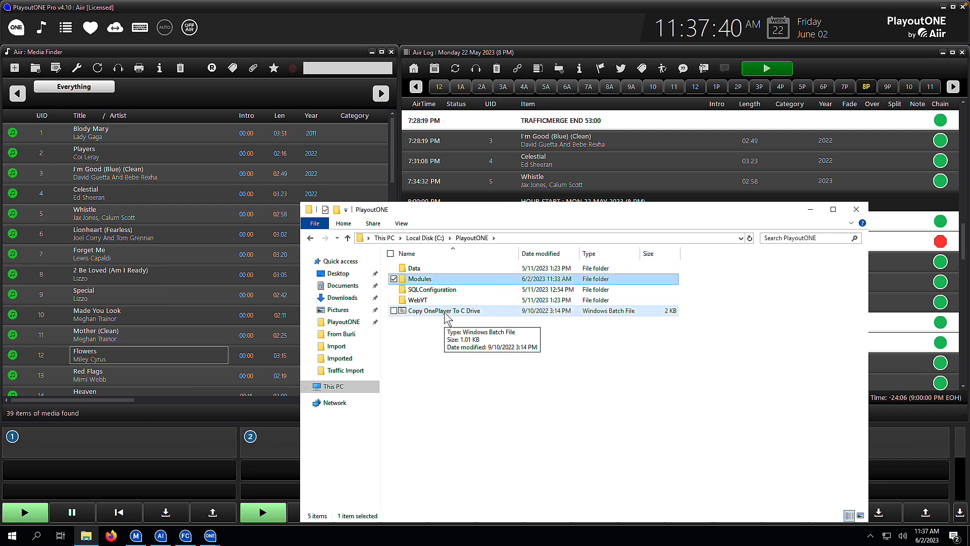
left_click(447, 331)
double_click(450, 311)
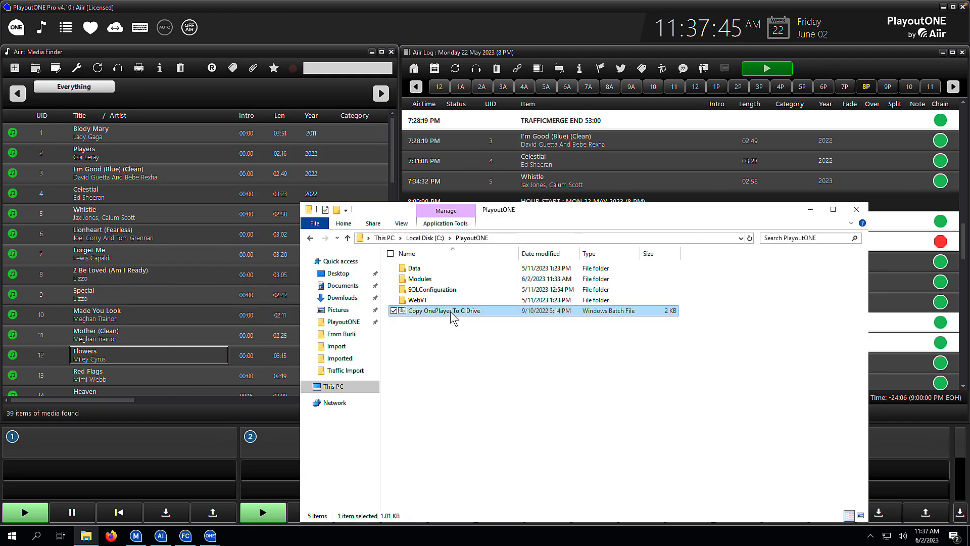
Step: Launch PlayoutONE ONEPlayer from the C:\OnePlayer folder, acknowledge the isolated launch notice and close the folder window
left_click(425, 238)
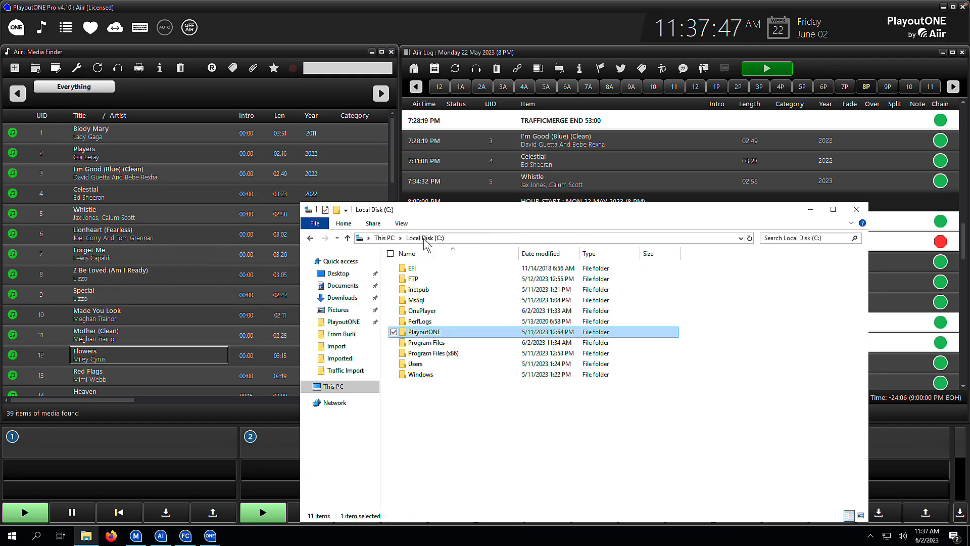
double_click(430, 311)
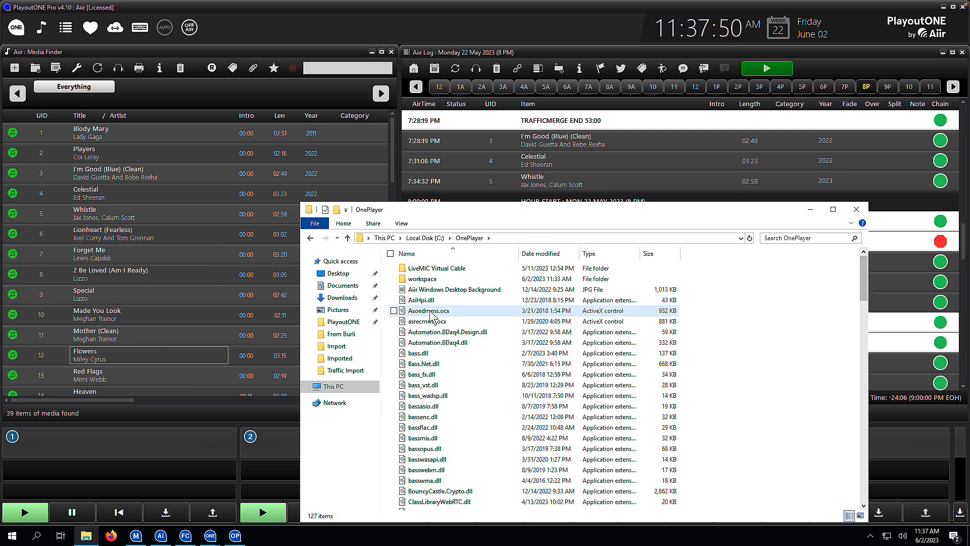
scroll(430, 313, "down", 9)
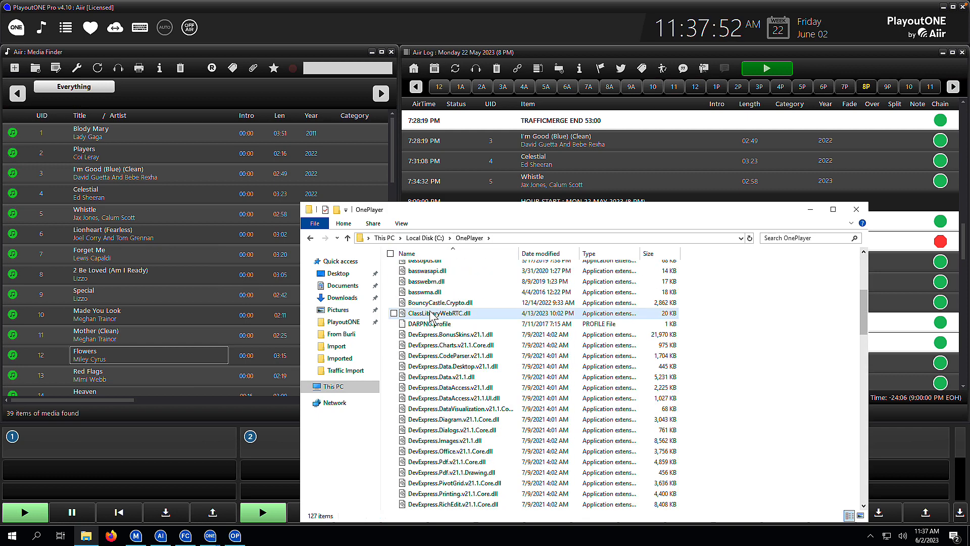
scroll(430, 316, "down", 10)
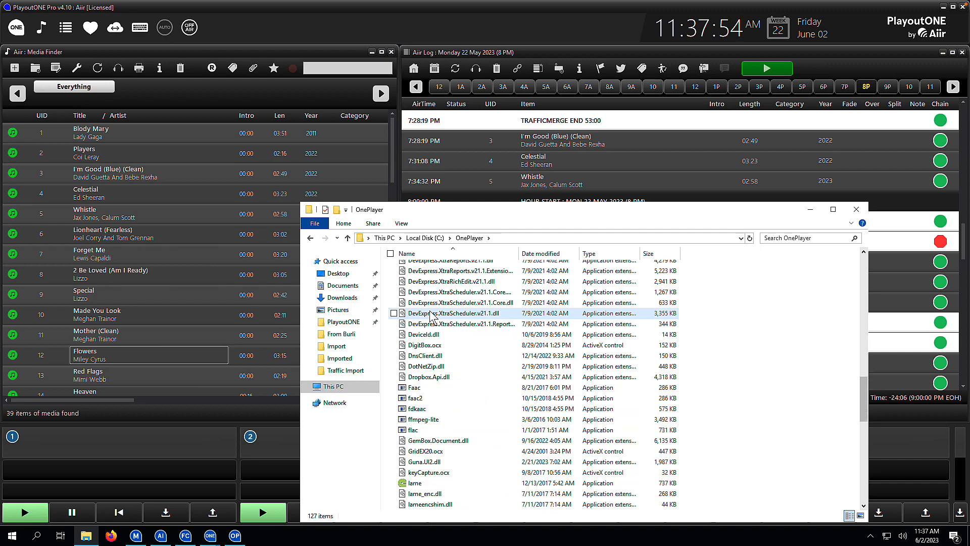
scroll(430, 314, "down", 6)
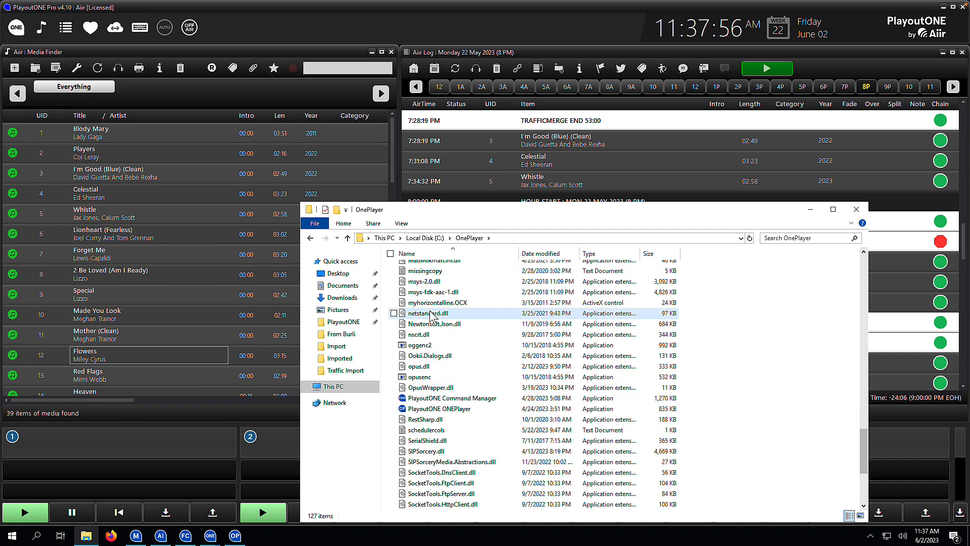
left_click(445, 409)
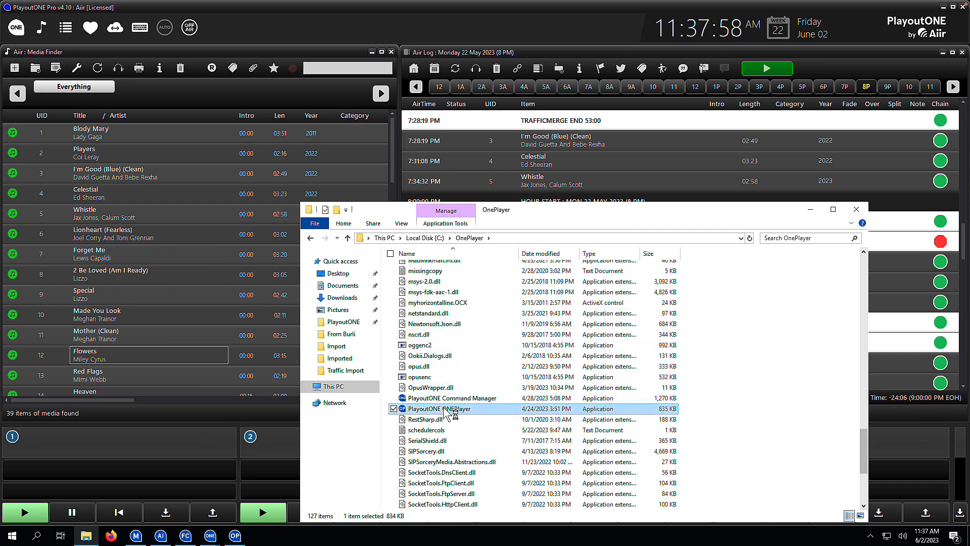
double_click(444, 408)
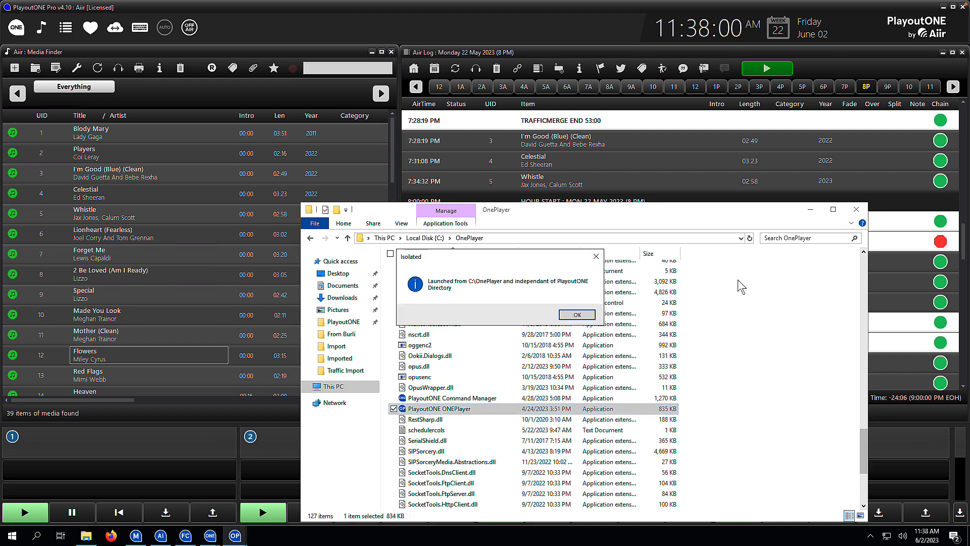
left_click(577, 315)
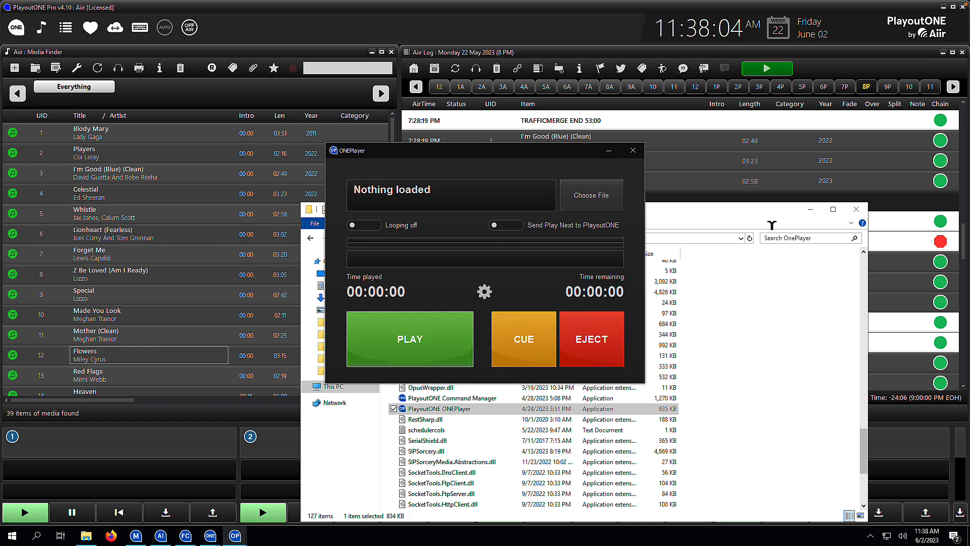
left_click(858, 215)
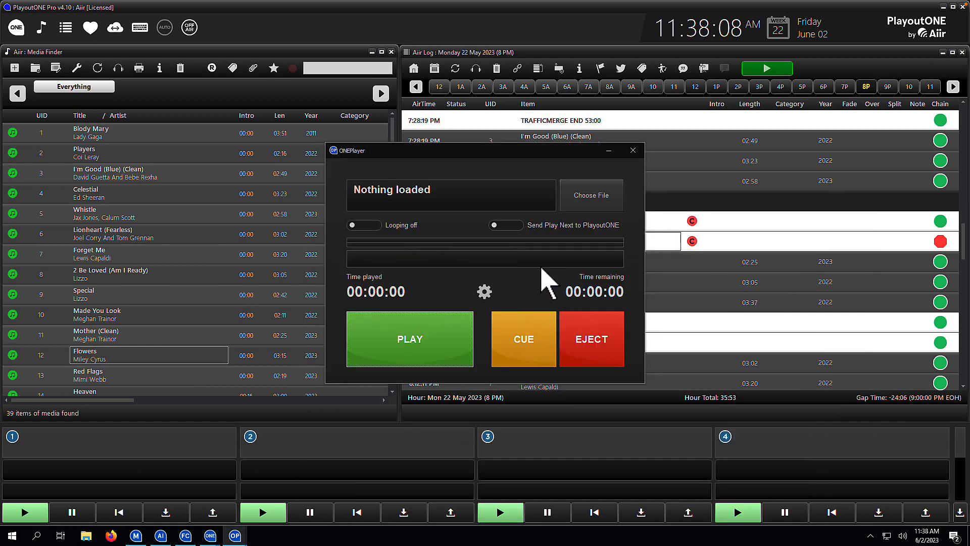
Step: Open the ONEPlayer audio settings and examine the available output devices
left_click(484, 292)
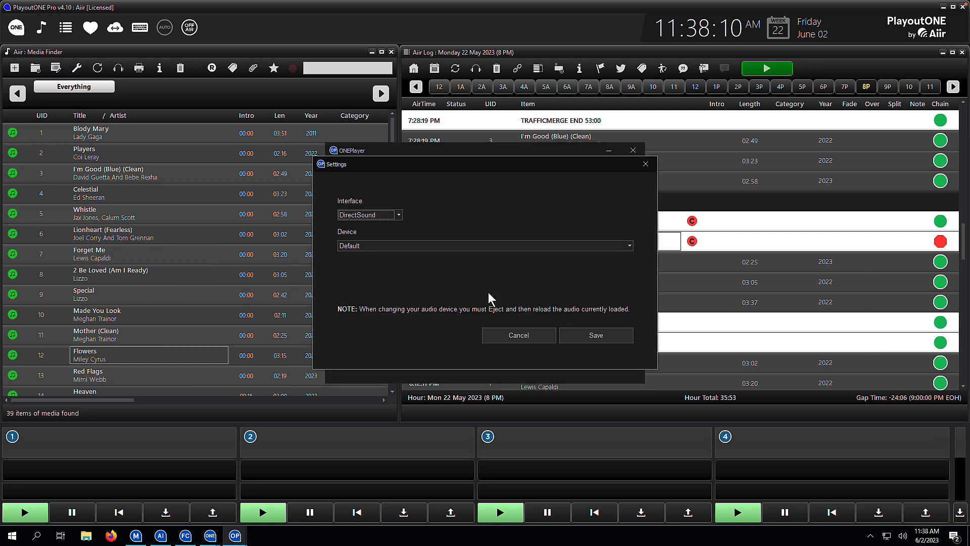
left_click(387, 246)
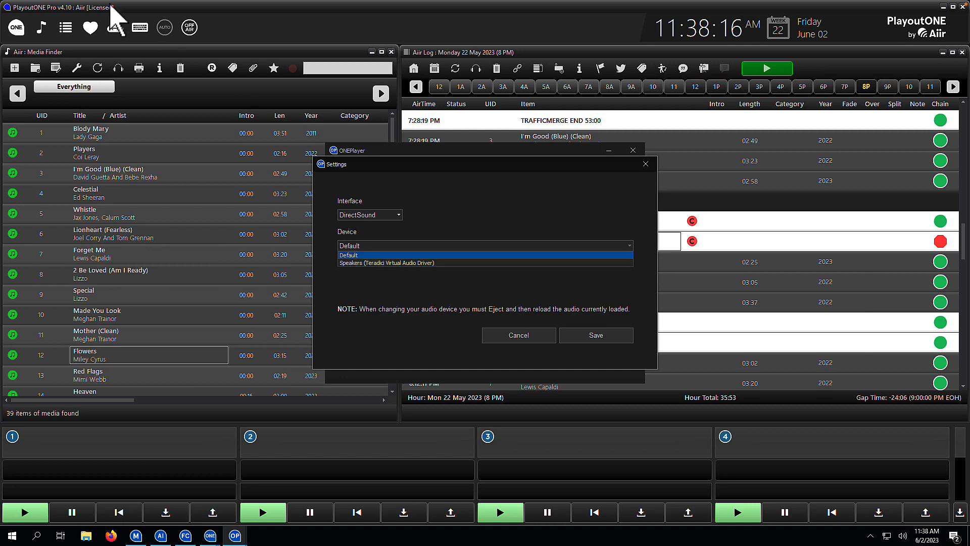
Step: Examine the audio device assigned to each player in the PlayoutONE hardware settings, leaving them without saving
left_click(11, 32)
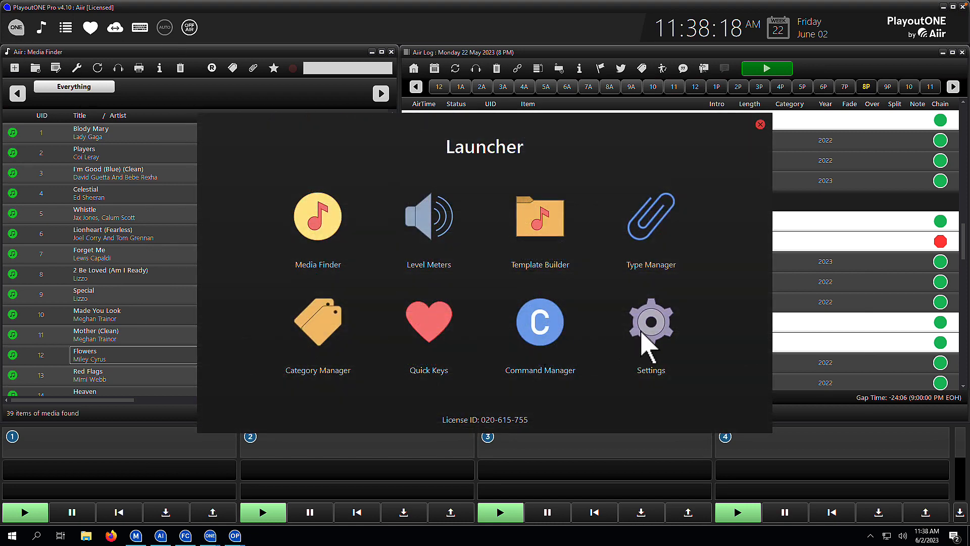
left_click(641, 330)
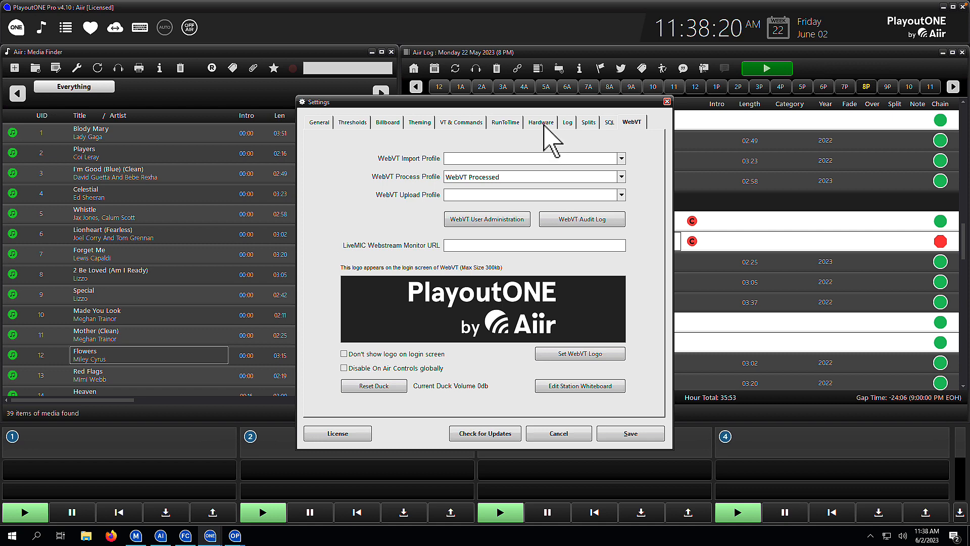
left_click(545, 123)
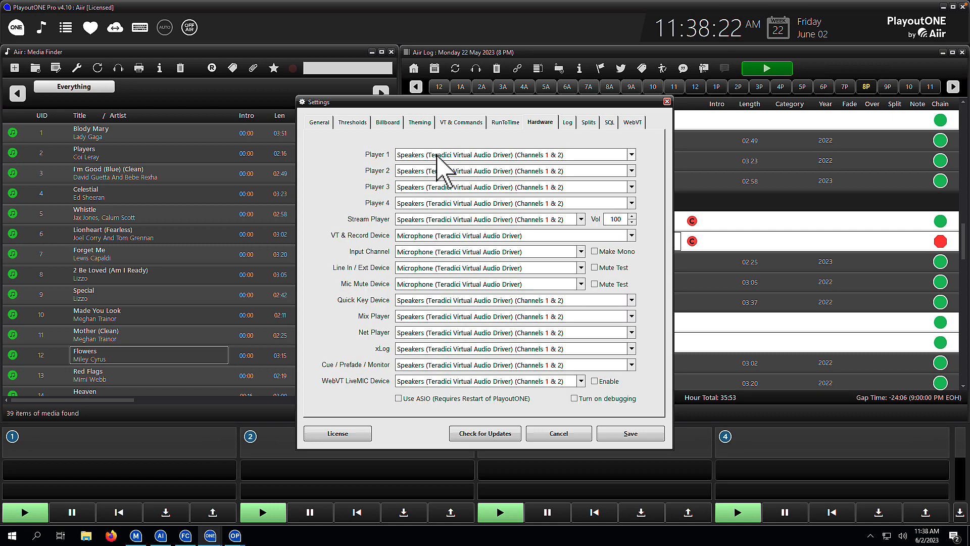
left_click(558, 433)
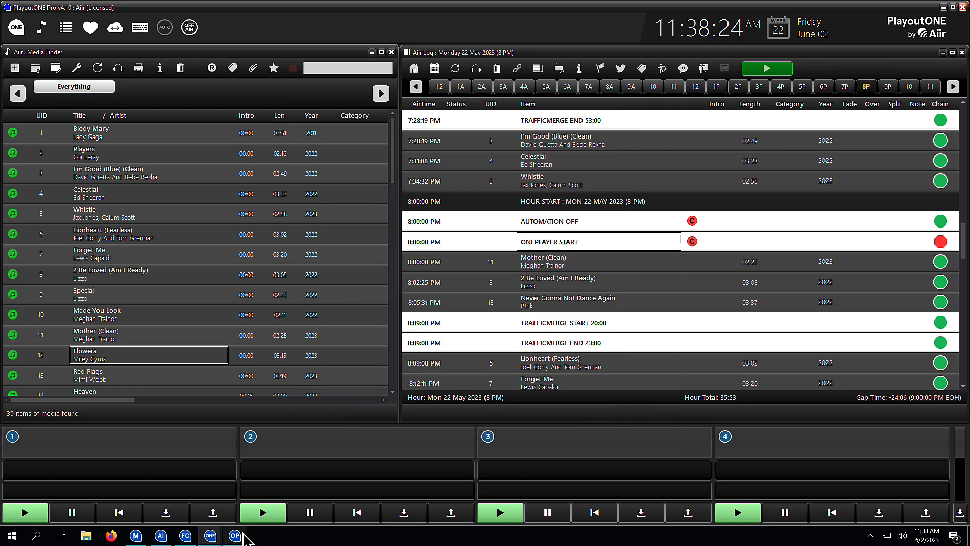
Step: Set the ONEPlayer output device to Speakers (Teradici Virtual Audio Driver) and save the settings
mouse_move(238, 535)
left_click(314, 501)
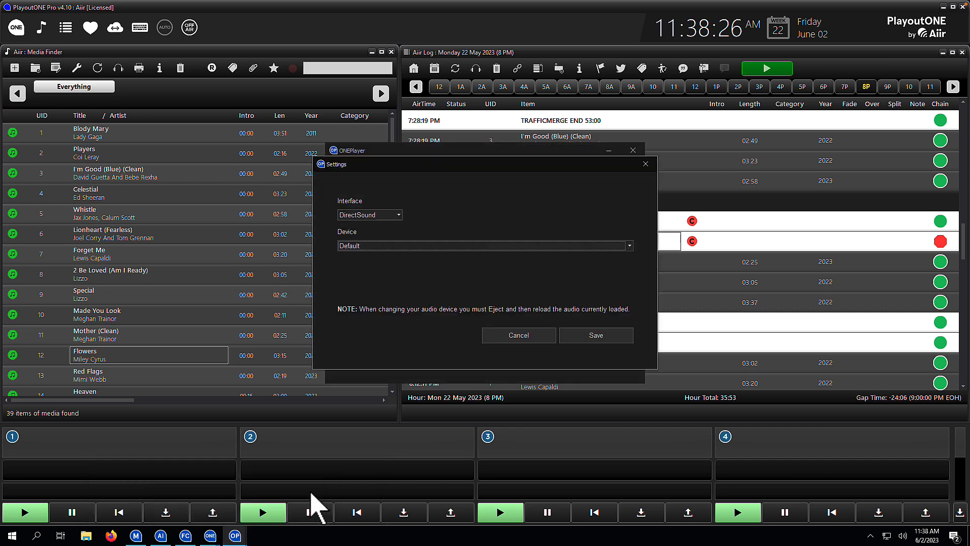
left_click(474, 247)
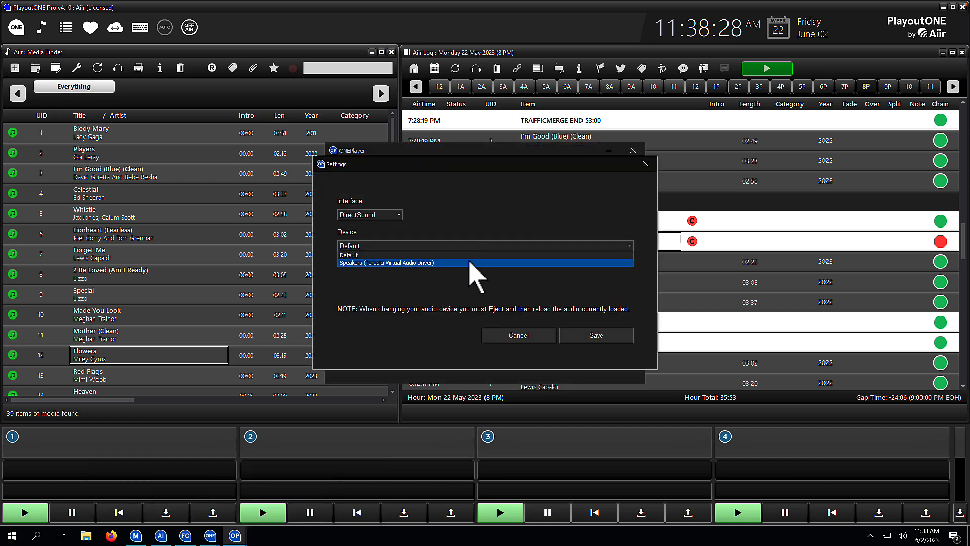
left_click(477, 262)
left_click(582, 334)
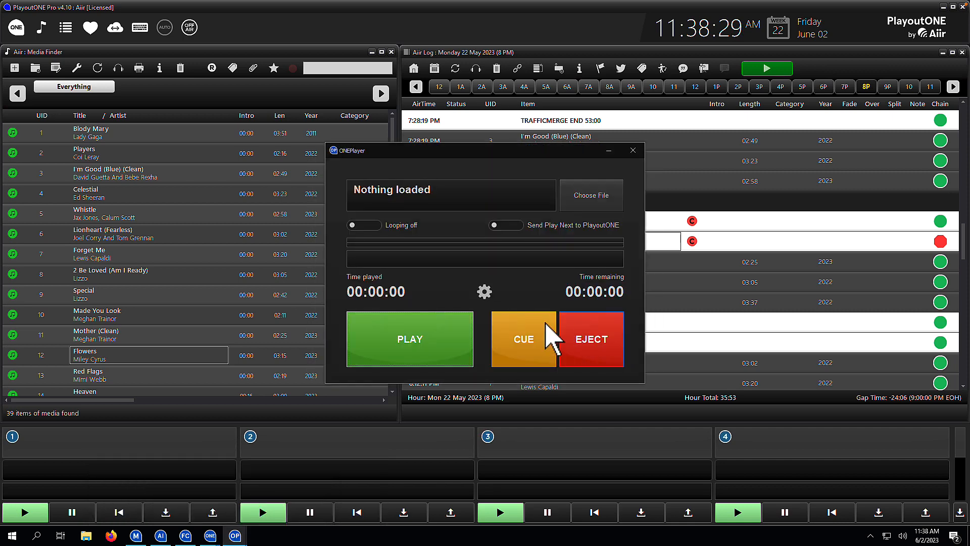
Step: Load Maintenance 8pm Mixdown.wav from the Desktop into ONEPlayer
left_click(583, 201)
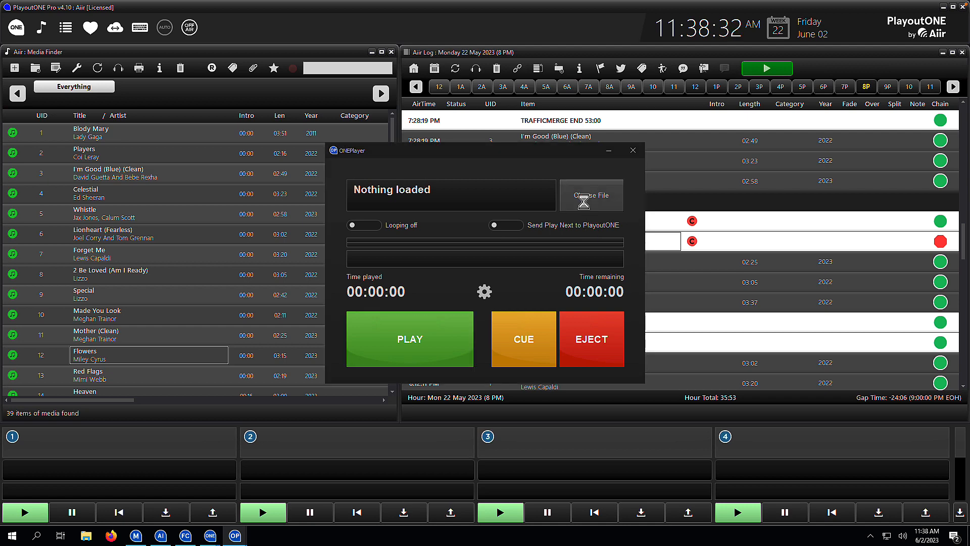
left_click(363, 234)
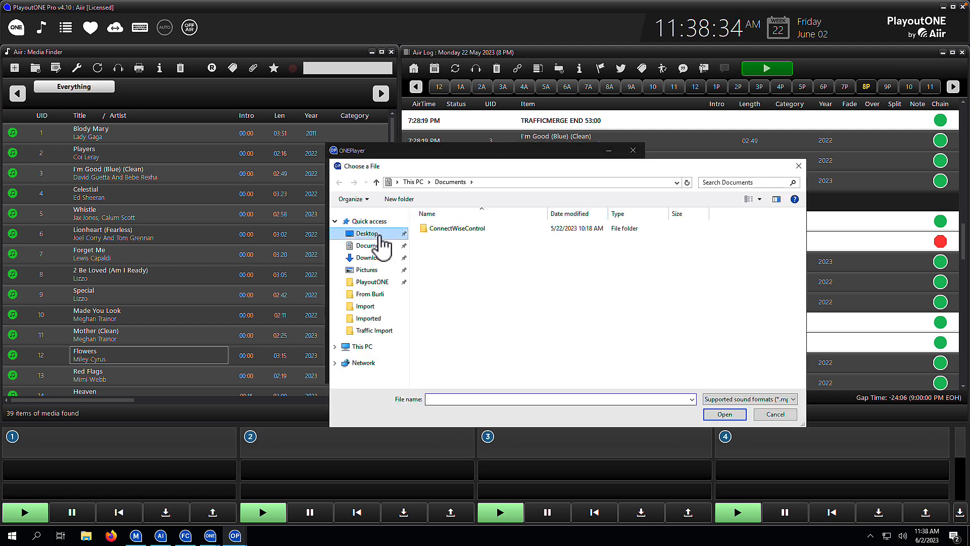
double_click(458, 229)
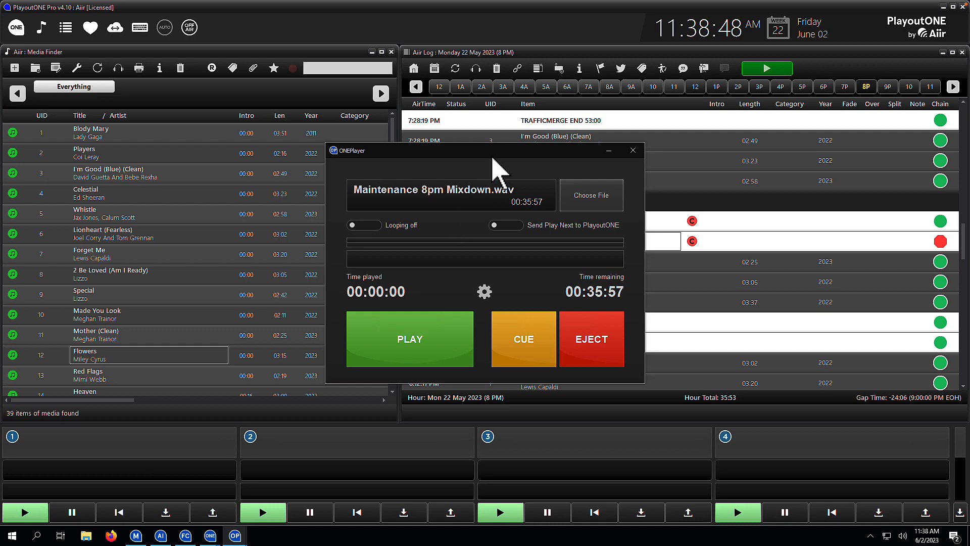
Step: Move the ONEPlayer window clear of the log and start playback of Whistle from the 7 PM hour
left_click_drag(491, 151, 208, 150)
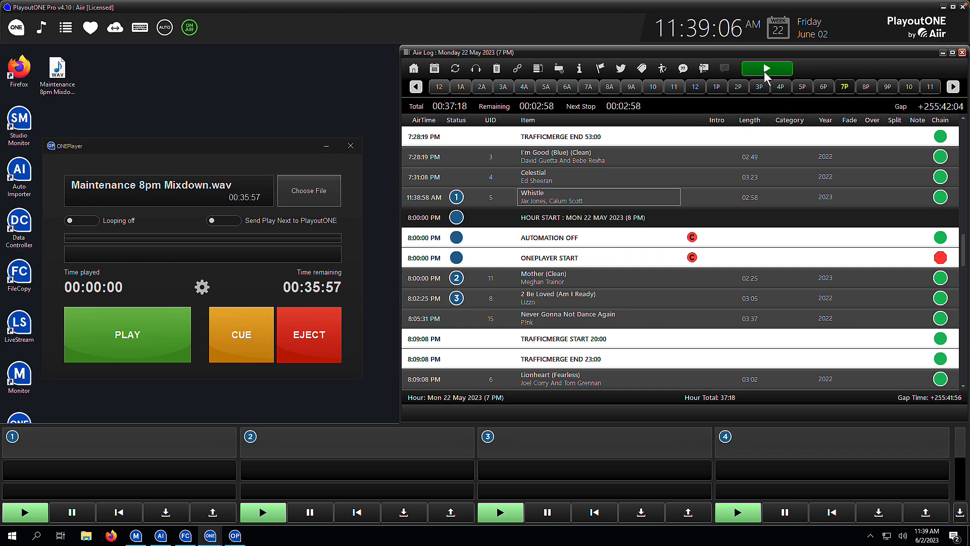
left_click(766, 69)
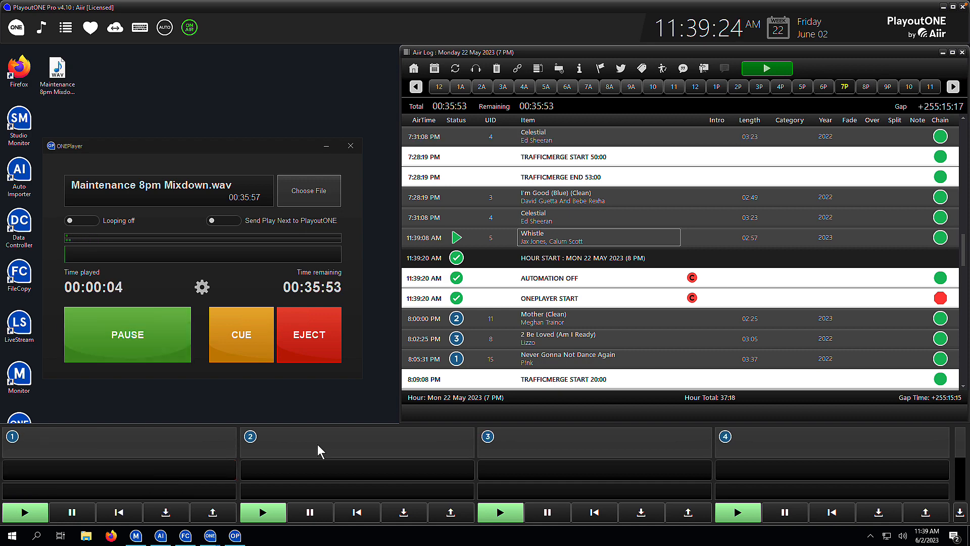
Step: Close PlayoutONE and Auto Importer, confirming that both applications should shut down
left_click(962, 8)
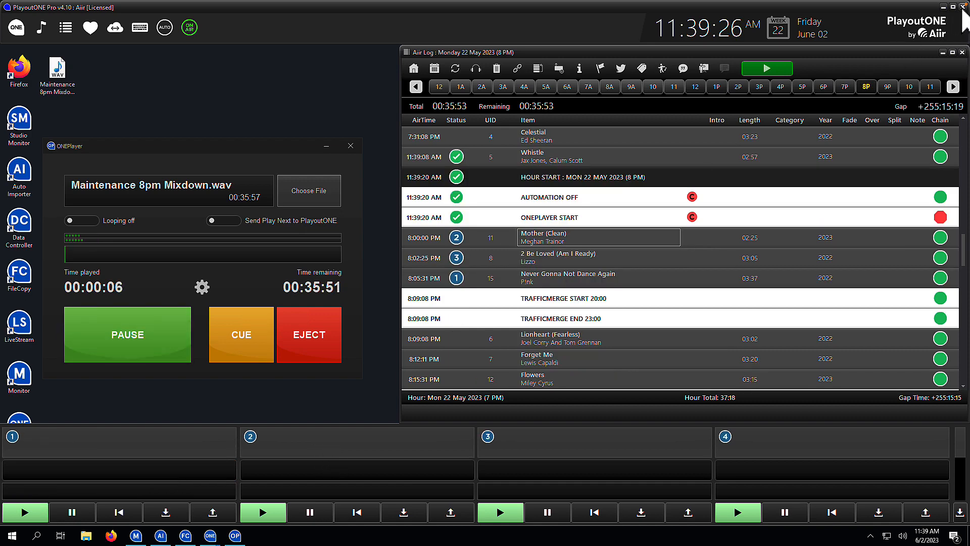
left_click(490, 299)
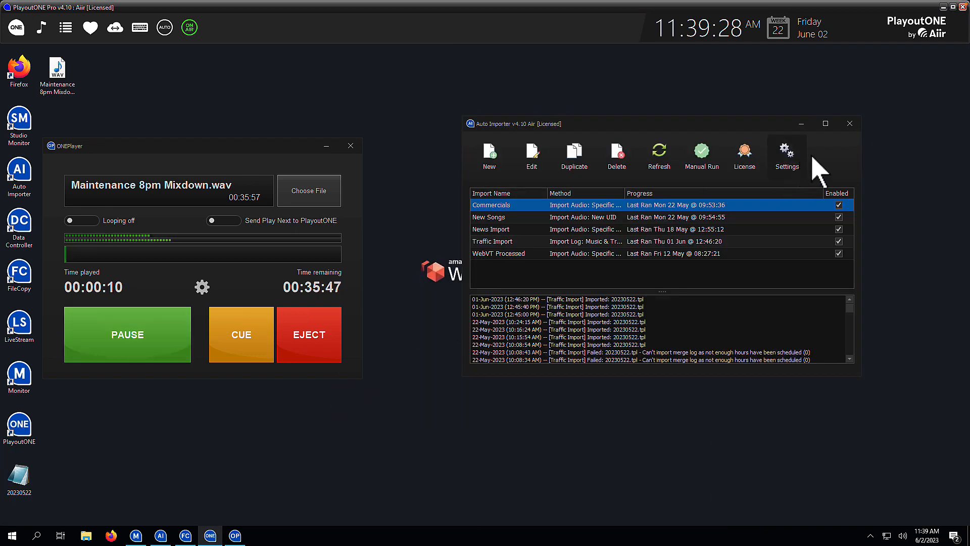
left_click(849, 127)
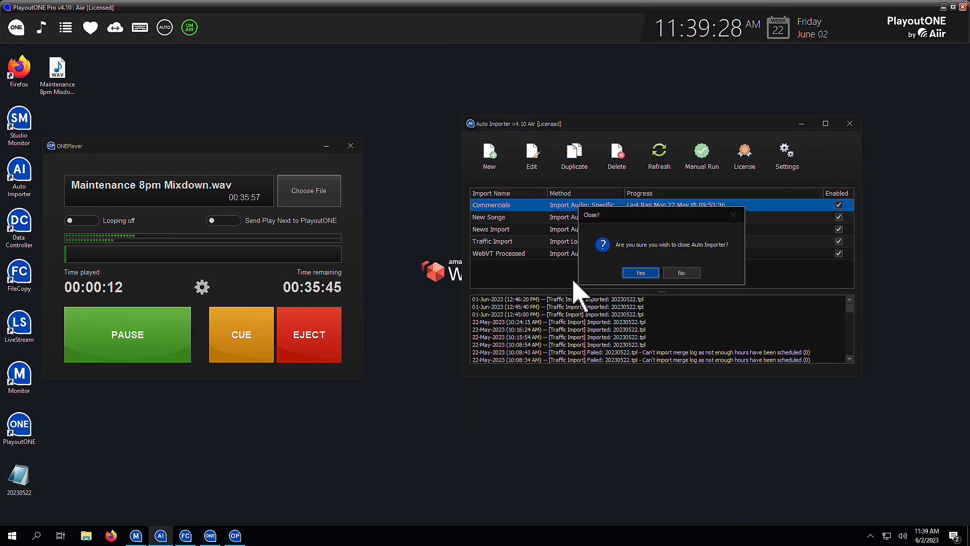
left_click(638, 270)
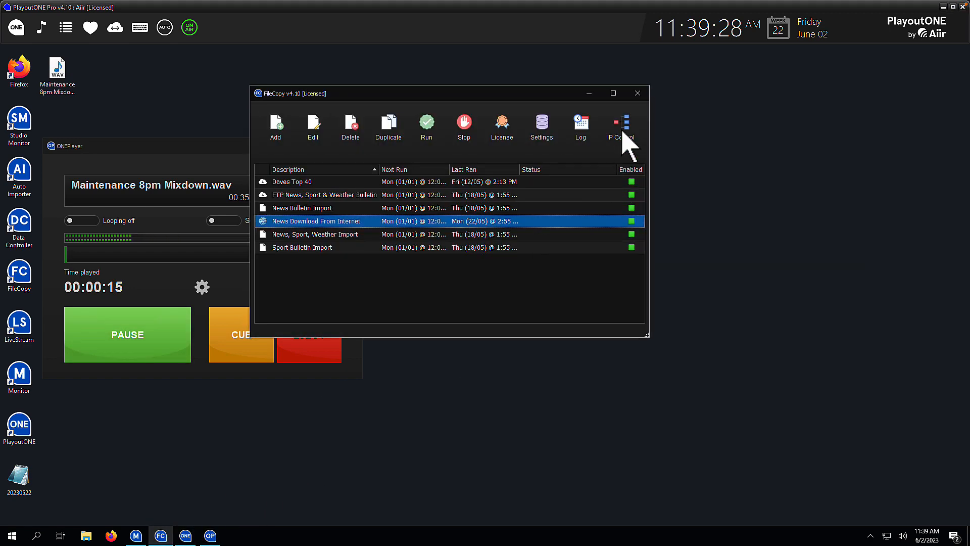
Step: Close FileCopy and Monitor with confirmation so that the remaining services shut down
left_click(637, 93)
left_click(435, 242)
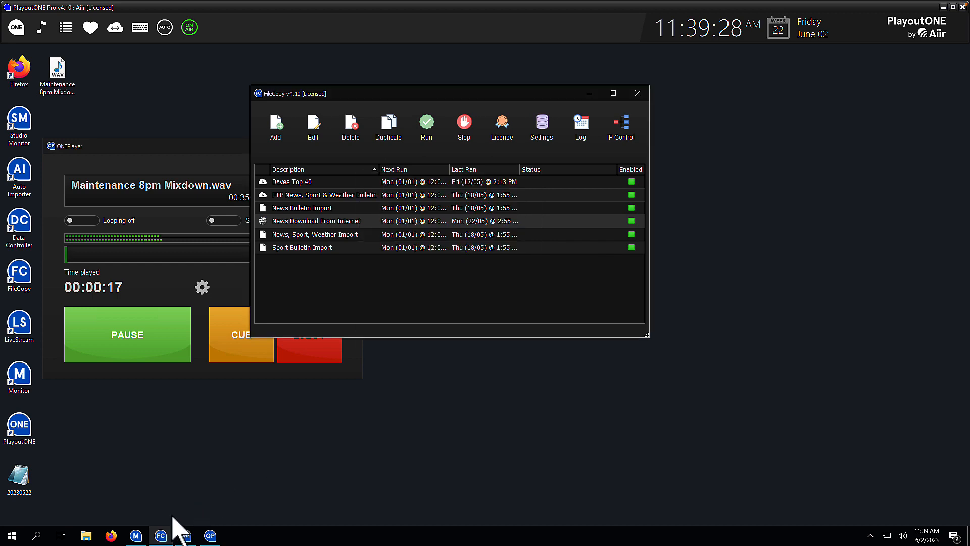
left_click(136, 536)
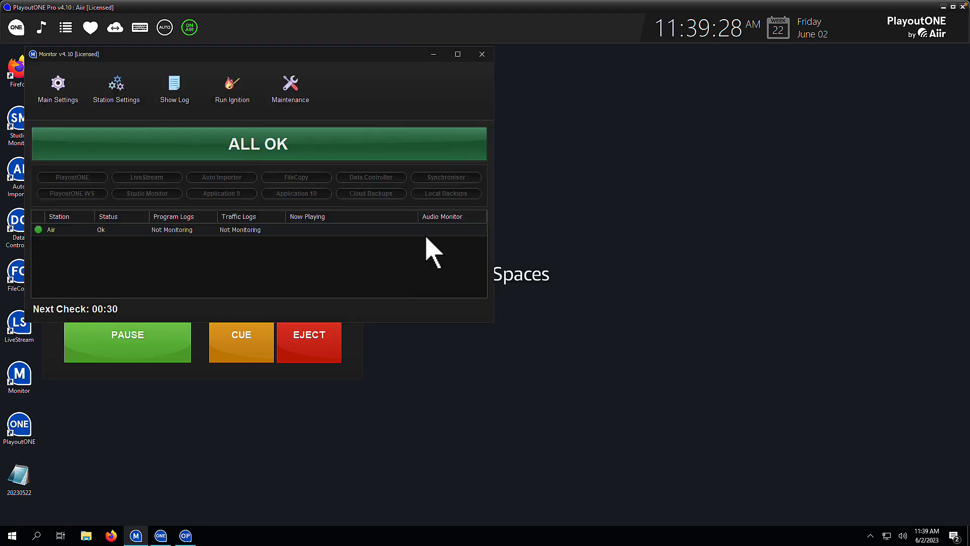
left_click(483, 54)
left_click(238, 209)
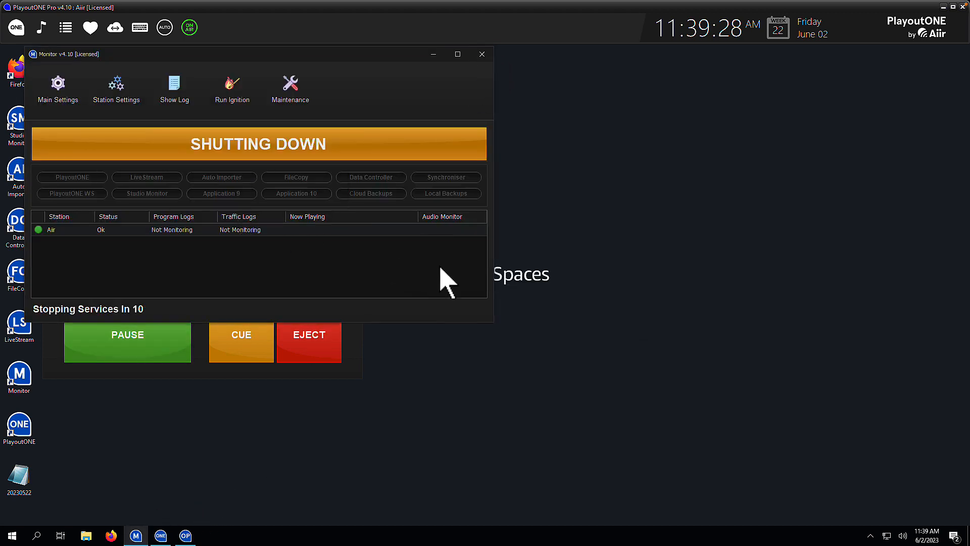